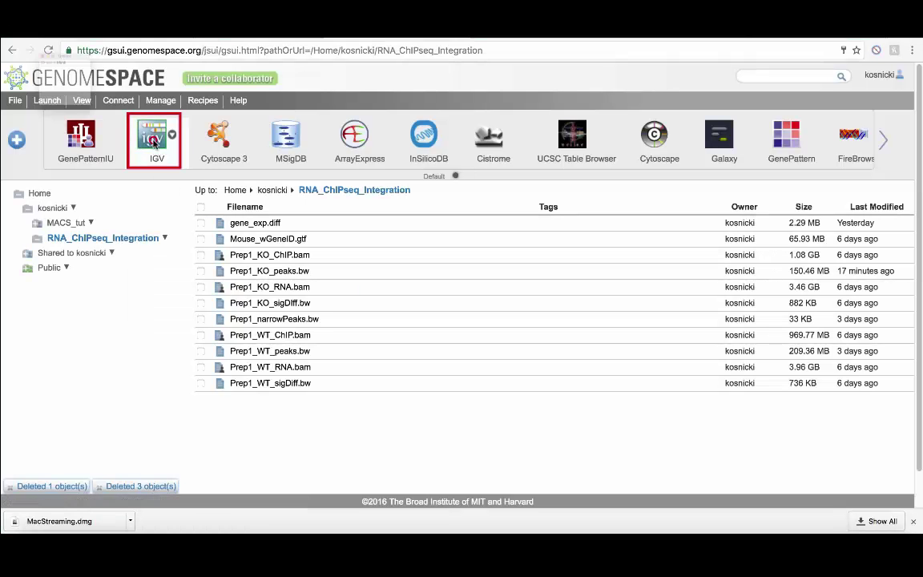
# Step: Launch IGV from the GenomeSpace folder by keeping and running the igv (1).jnlp launcher
pyautogui.click(155, 143)
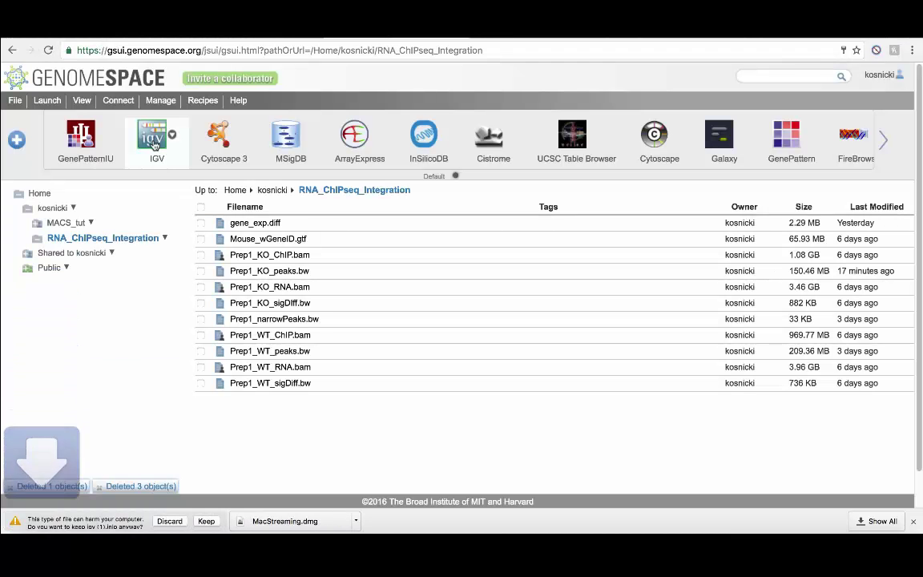
pyautogui.click(206, 521)
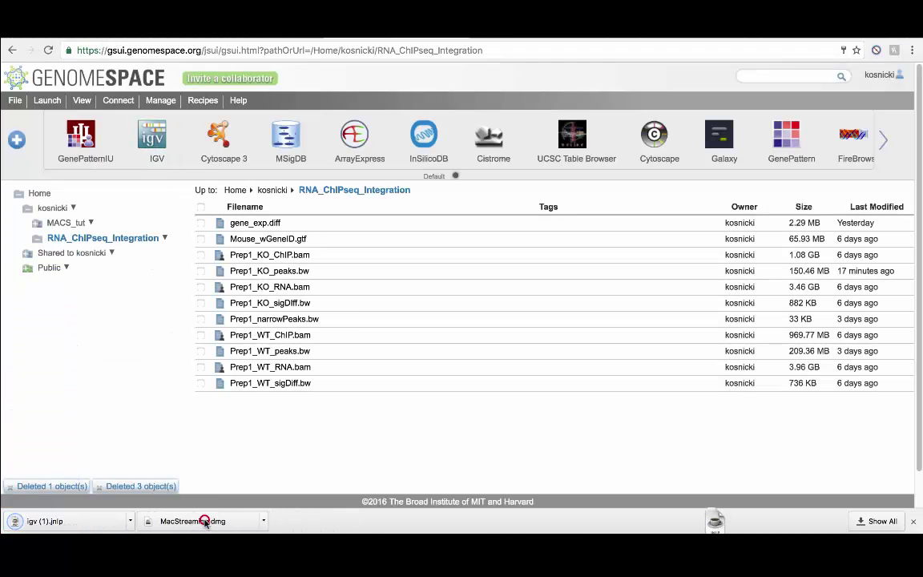
pyautogui.click(99, 522)
pyautogui.click(527, 346)
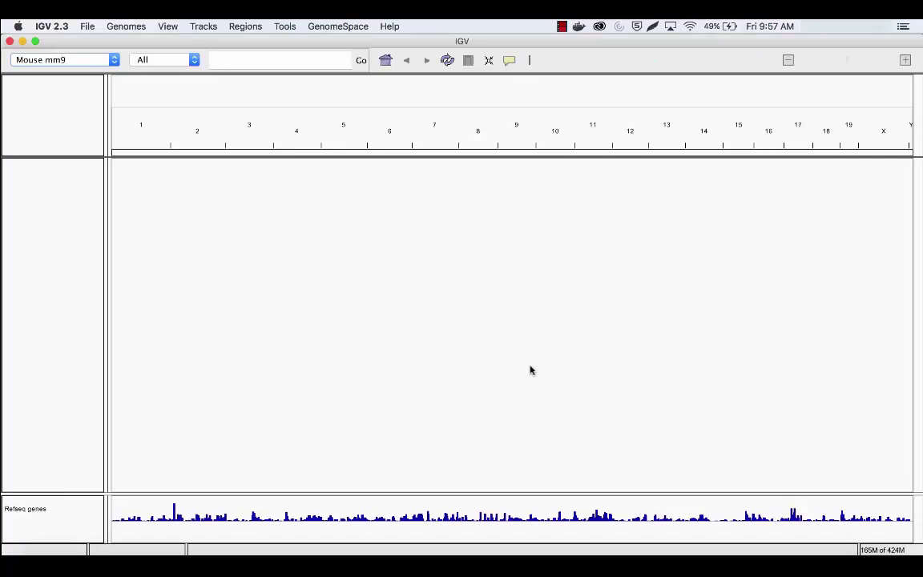
# Step: Keep Mouse mm9 as the genome and load the Prep1 files from GenomeSpace's RNA_ChIPseq_Integration folder
pyautogui.click(113, 61)
pyautogui.click(106, 80)
pyautogui.click(335, 27)
pyautogui.click(332, 44)
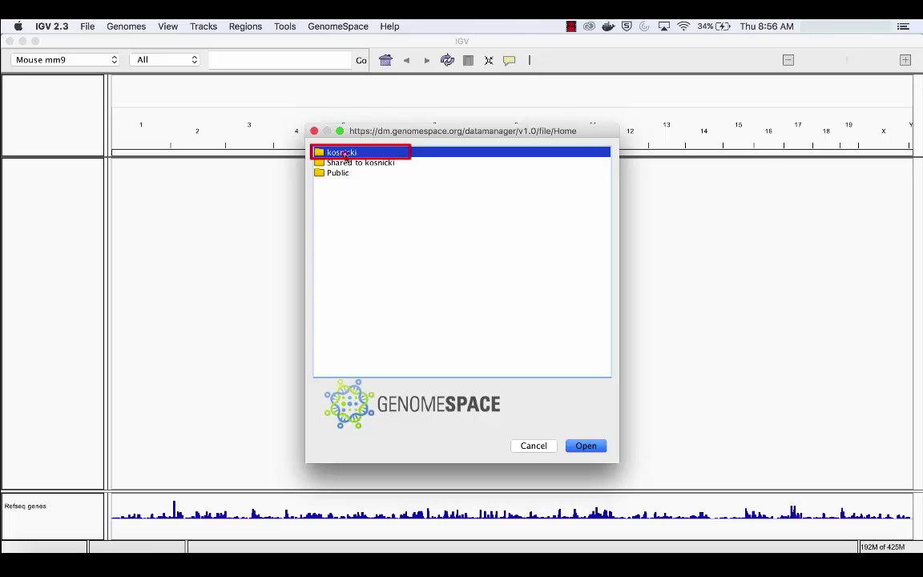
pyautogui.doubleClick(342, 153)
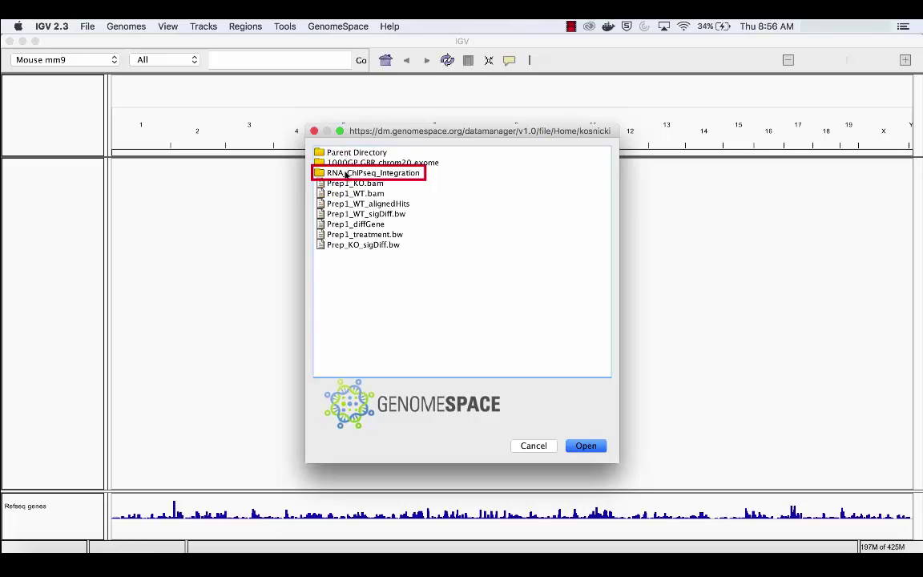
pyautogui.doubleClick(346, 174)
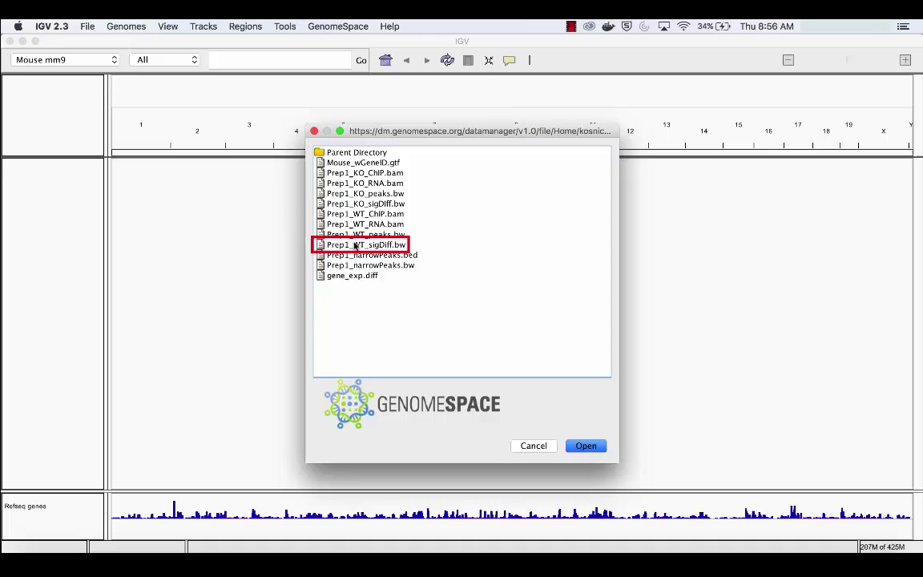
pyautogui.doubleClick(354, 245)
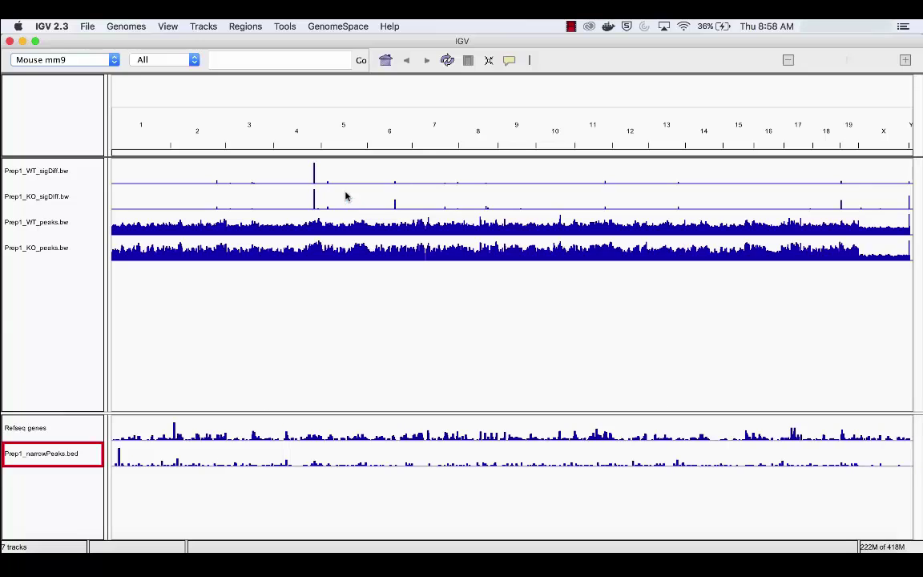
# Step: Move Prep1_narrowPeaks.bed up under the sigDiff tracks and colour Prep1_WT_sigDiff.bw red (255, 0, 0)
pyautogui.moveTo(71, 454); pyautogui.dragTo(61, 214)
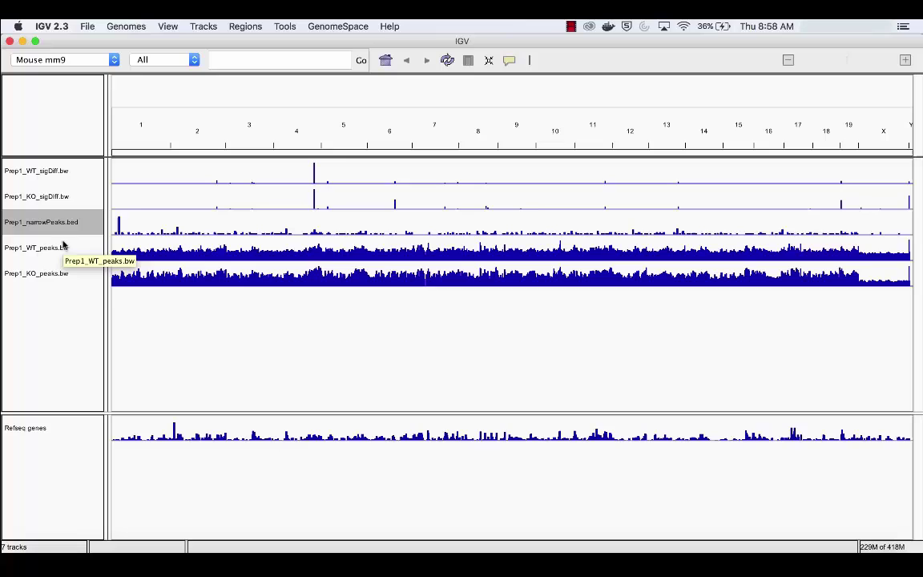
pyautogui.click(59, 173)
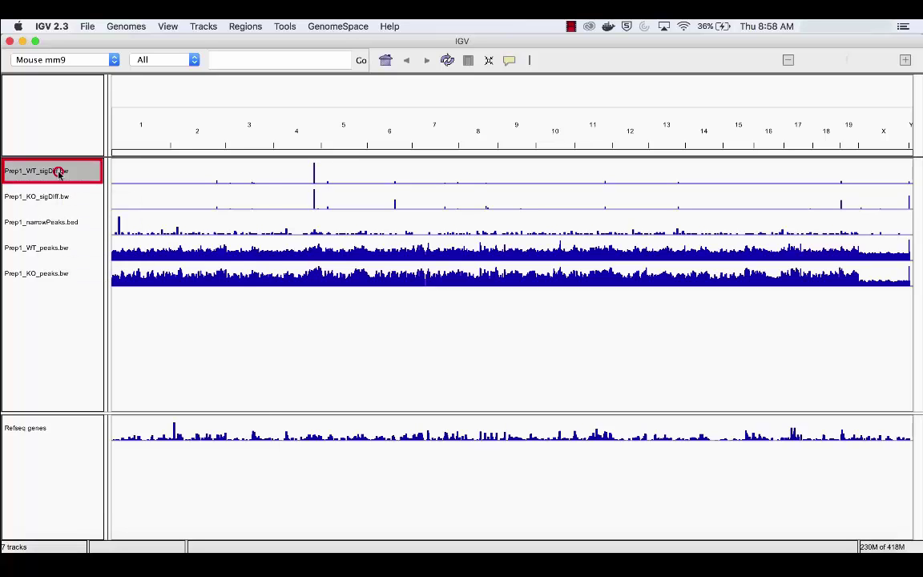
pyautogui.rightClick(58, 173)
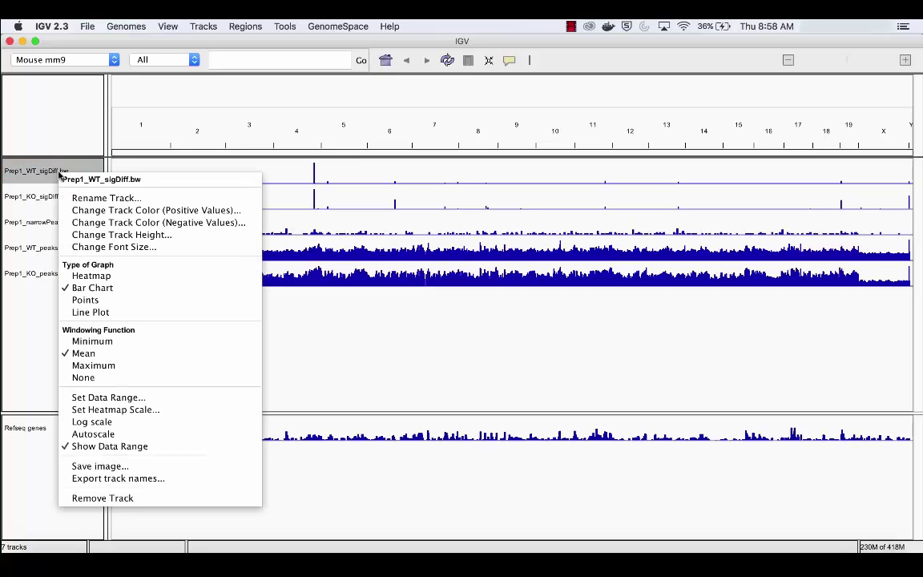
pyautogui.click(98, 210)
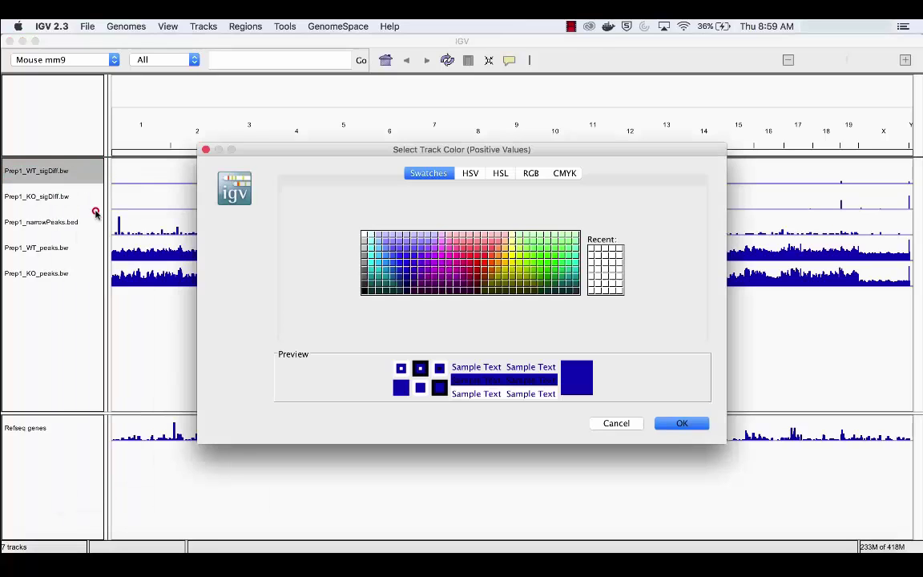
pyautogui.click(481, 264)
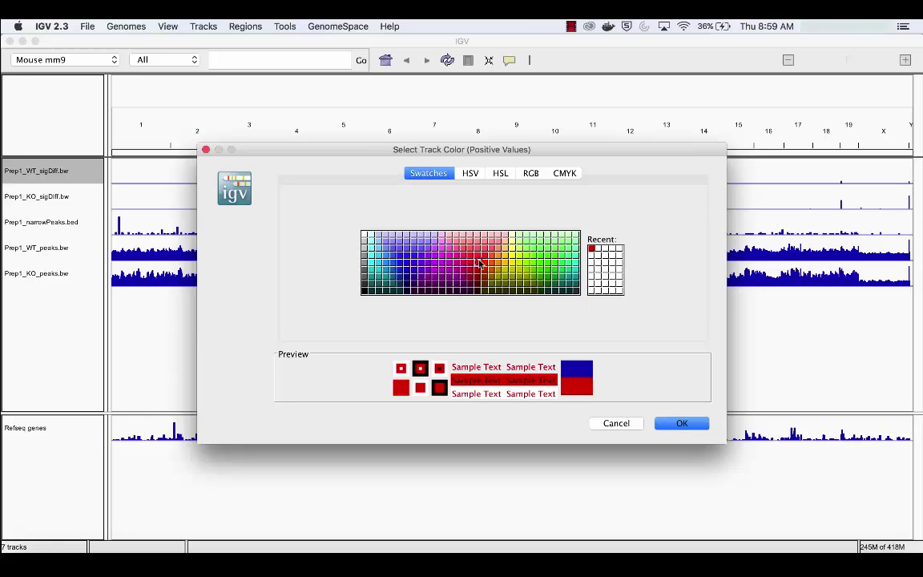
pyautogui.click(680, 422)
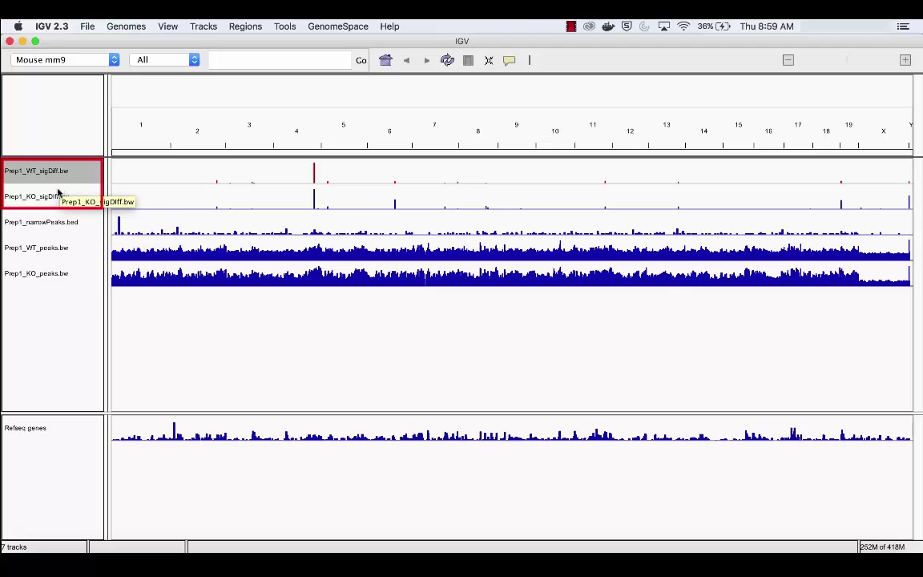
# Step: Set the WT and KO sigDiff tracks to a height of 150
pyautogui.keyDown('shift'); pyautogui.click(57, 195); pyautogui.keyUp('shift')
pyautogui.rightClick(56, 193)
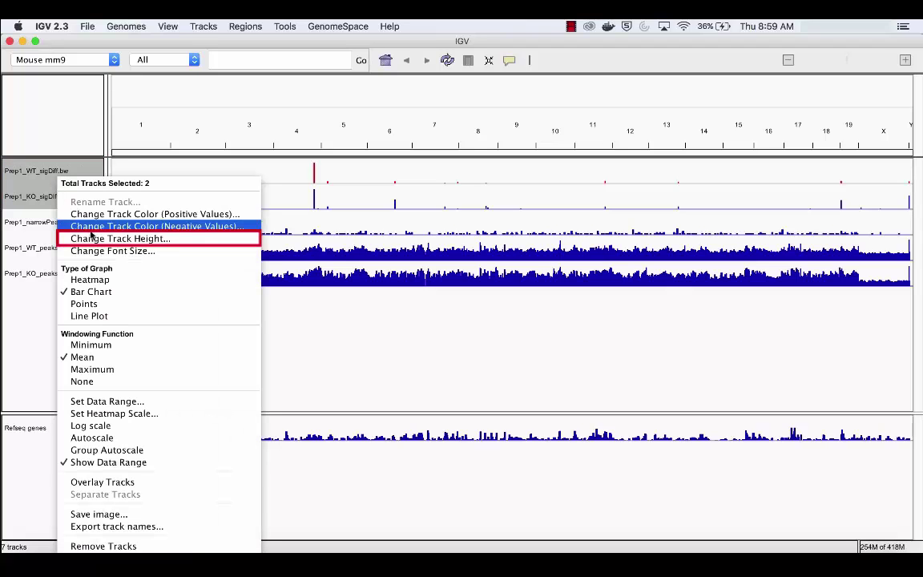
pyautogui.click(96, 240)
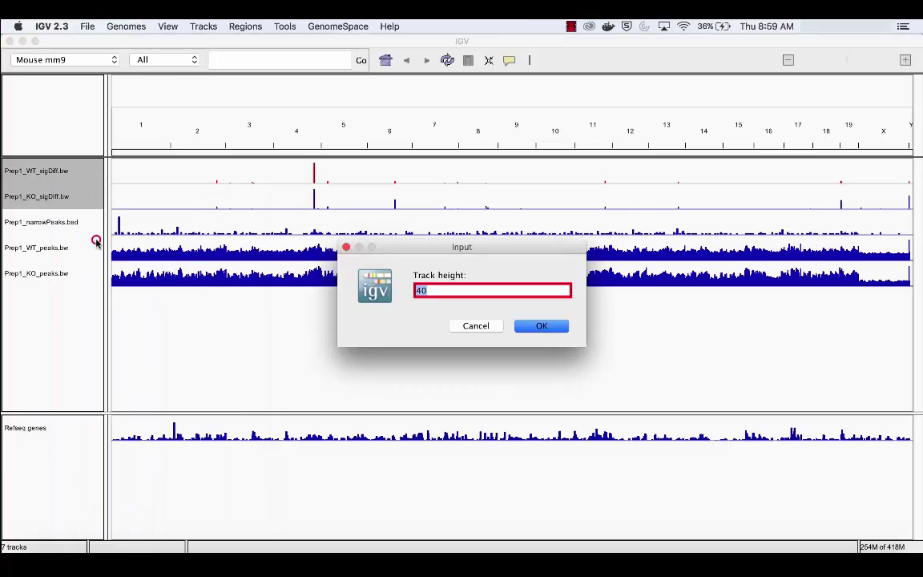
pyautogui.write('150')
pyautogui.press('Return')
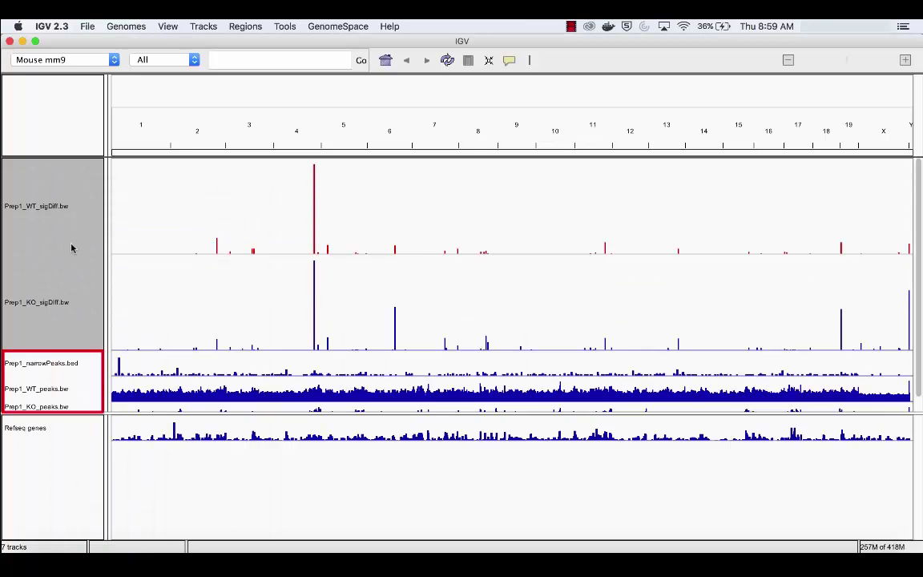
# Step: Set the narrowPeaks, WT peaks and KO peaks tracks to a height of 30
pyautogui.click(50, 356)
pyautogui.keyDown('shift'); pyautogui.click(52, 404); pyautogui.keyUp('shift')
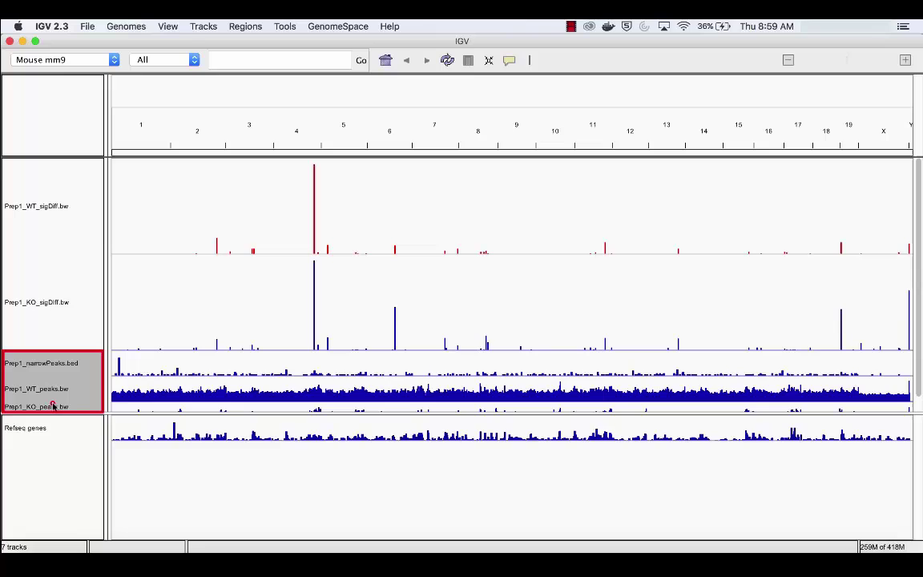
pyautogui.rightClick(52, 403)
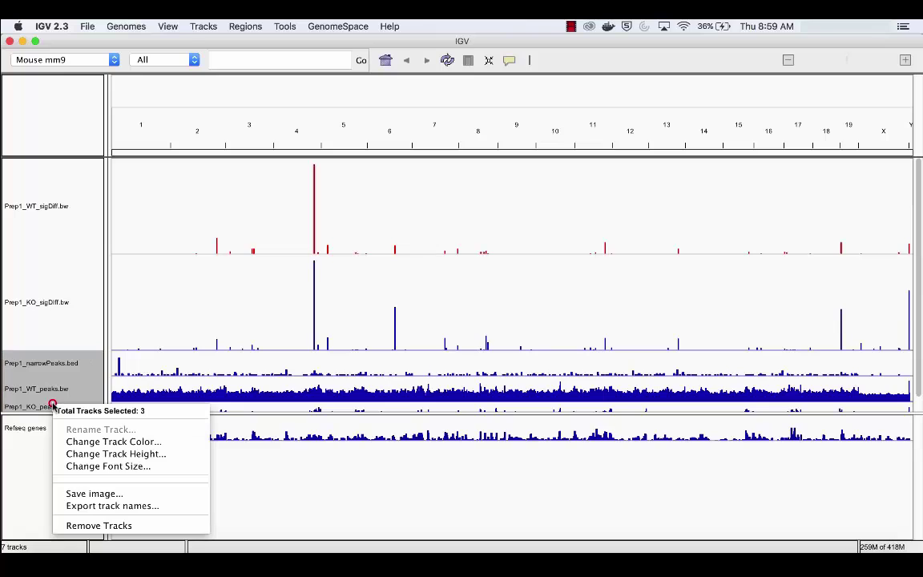
pyautogui.click(89, 453)
pyautogui.write('30')
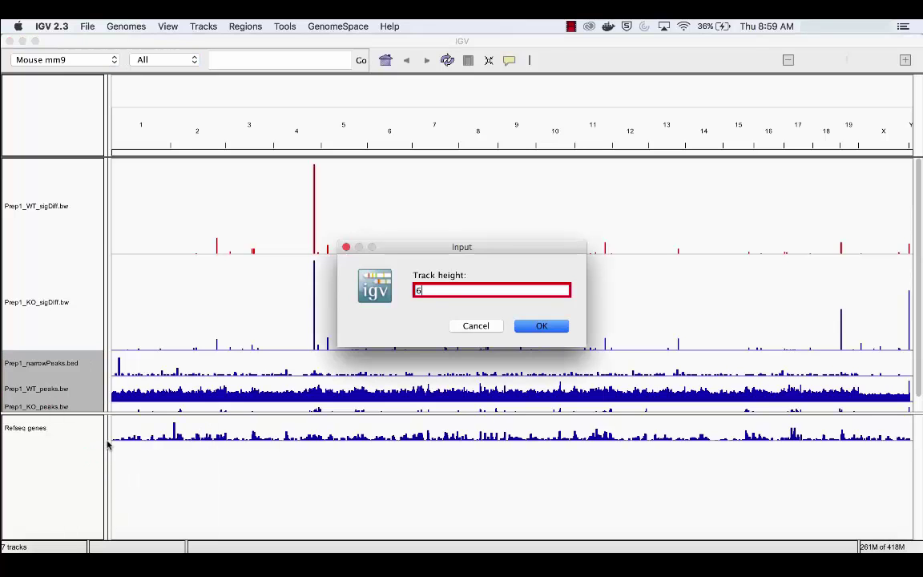
pyautogui.press('Return')
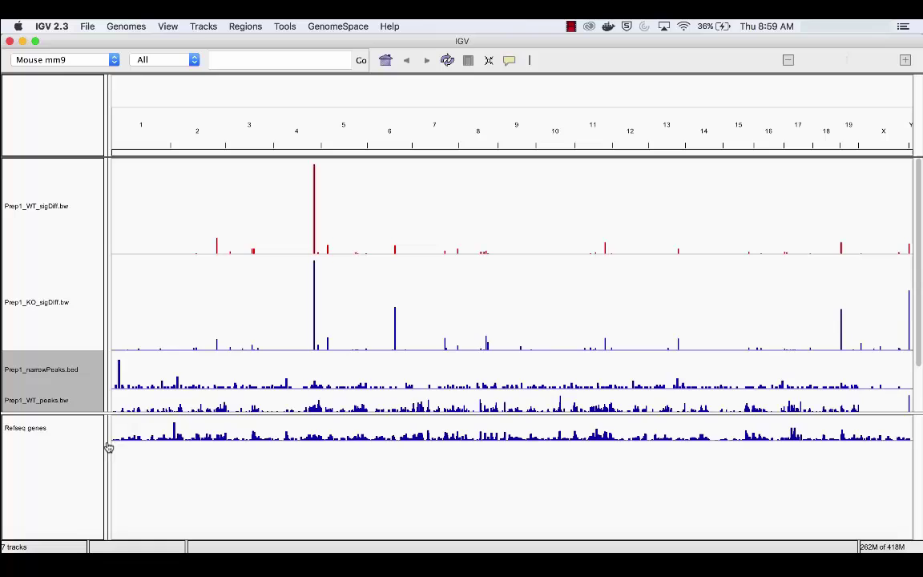
# Step: Change the Refseq genes track height to 40
pyautogui.rightClick(57, 435)
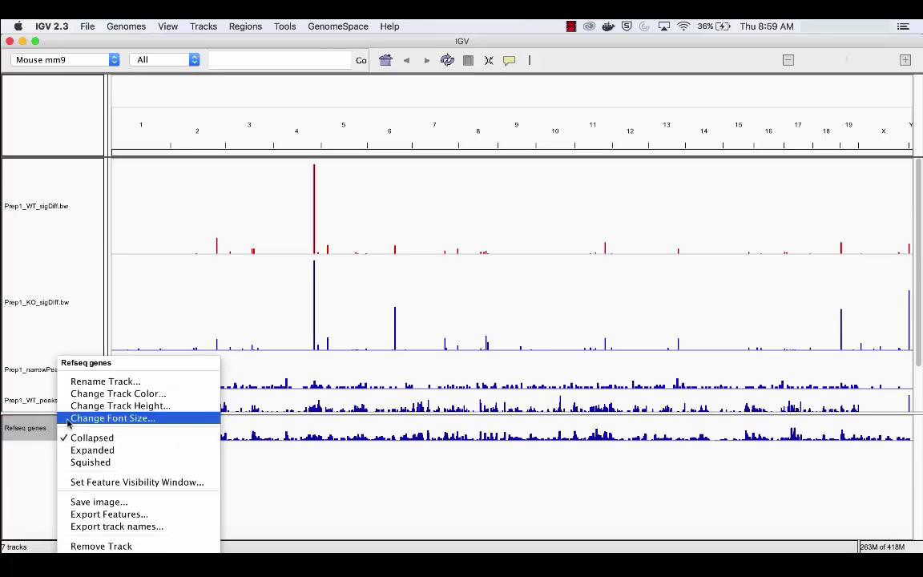
pyautogui.click(85, 407)
pyautogui.write('60')
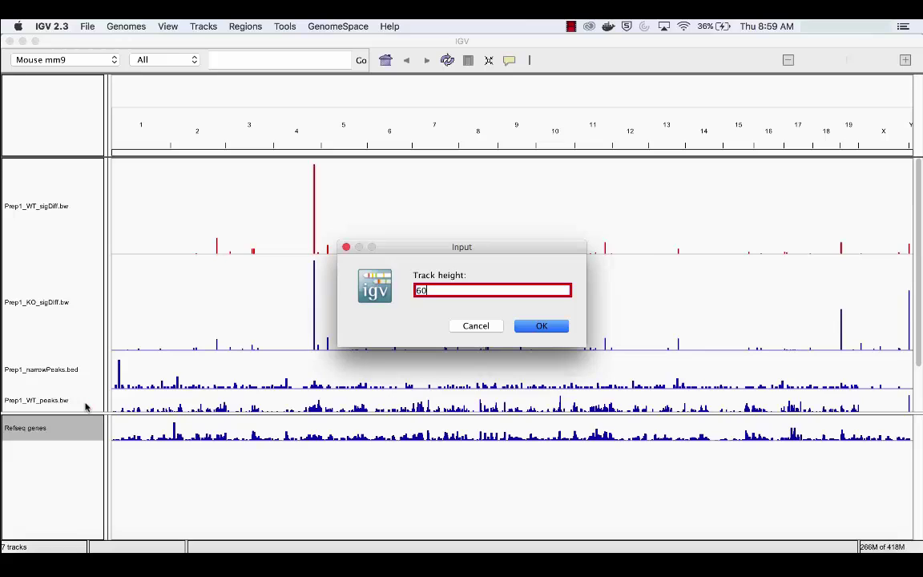
pyautogui.press('Return')
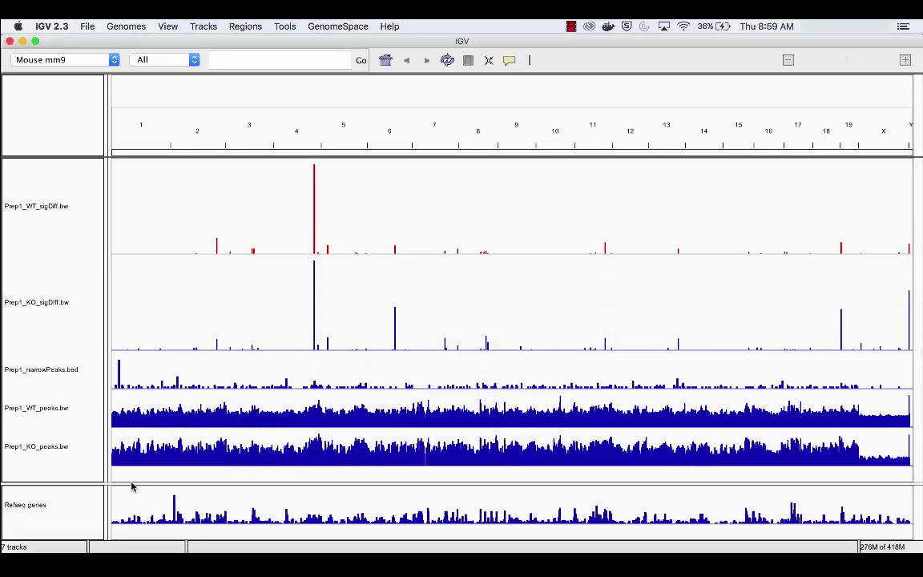
# Step: Group-autoscale the Prep1_WT_sigDiff and Prep1_KO_sigDiff tracks together
pyautogui.moveTo(132, 487); pyautogui.dragTo(132, 481)
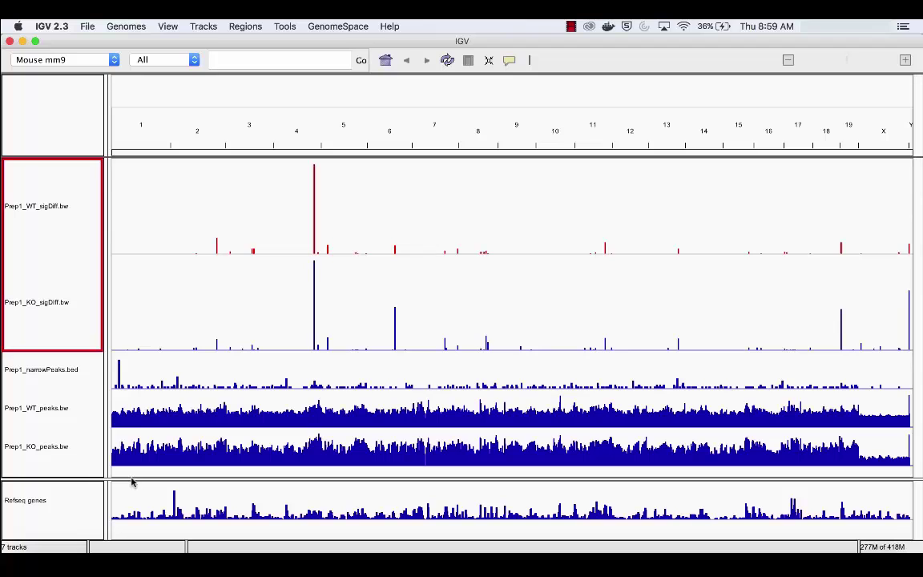
pyautogui.click(44, 208)
pyautogui.keyDown('shift'); pyautogui.click(46, 302); pyautogui.keyUp('shift')
pyautogui.rightClick(44, 274)
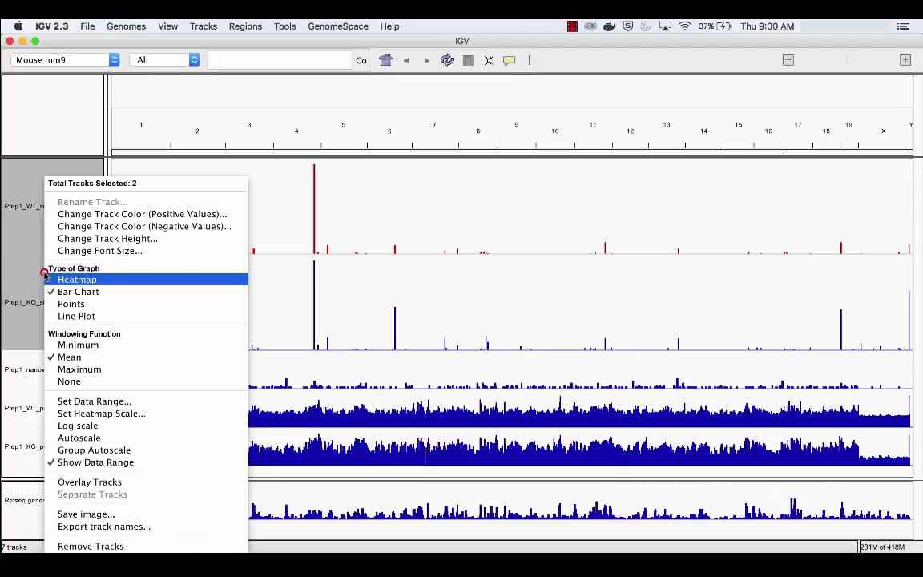
pyautogui.click(118, 450)
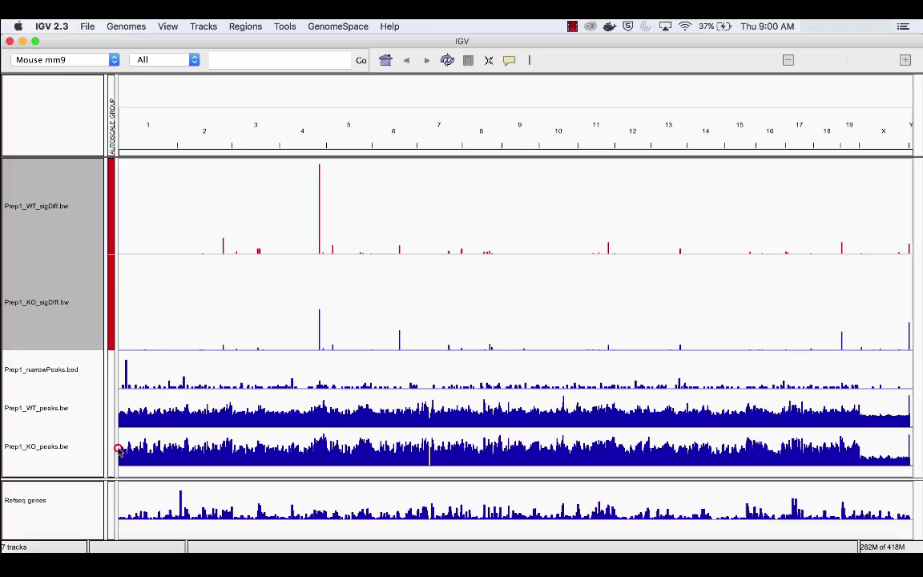
# Step: Group-autoscale the Prep1_WT_peaks and Prep1_KO_peaks tracks together
pyautogui.click(60, 362)
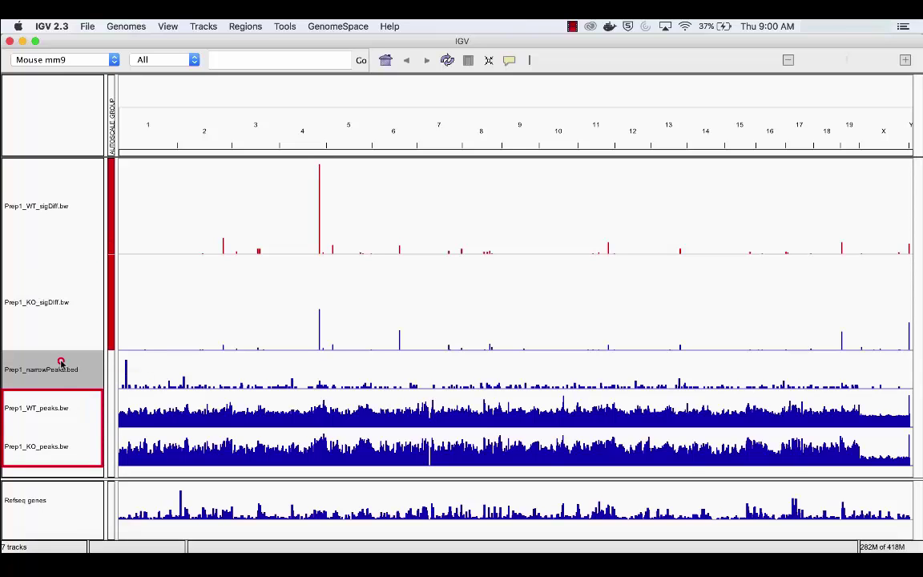
pyautogui.click(60, 407)
pyautogui.keyDown('shift'); pyautogui.click(60, 447); pyautogui.keyUp('shift')
pyautogui.rightClick(61, 448)
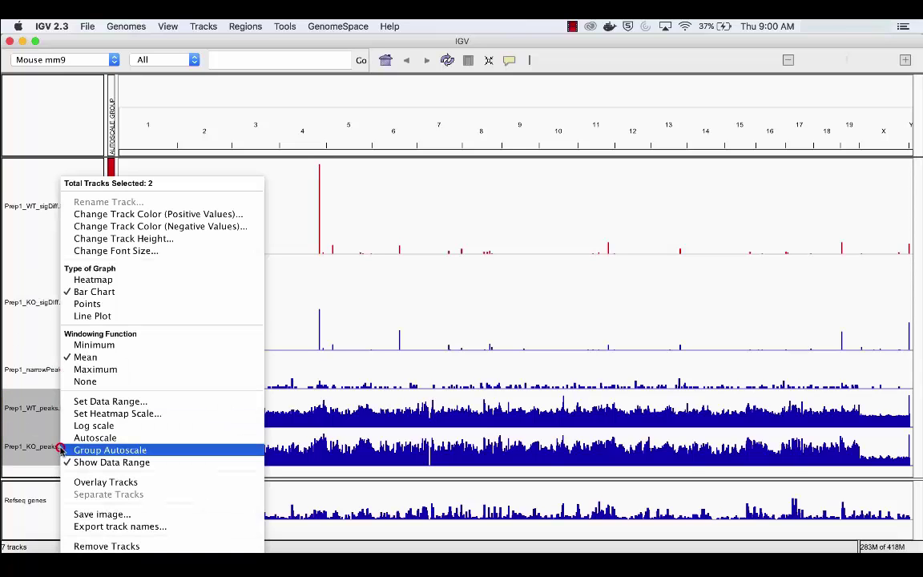
pyautogui.click(110, 450)
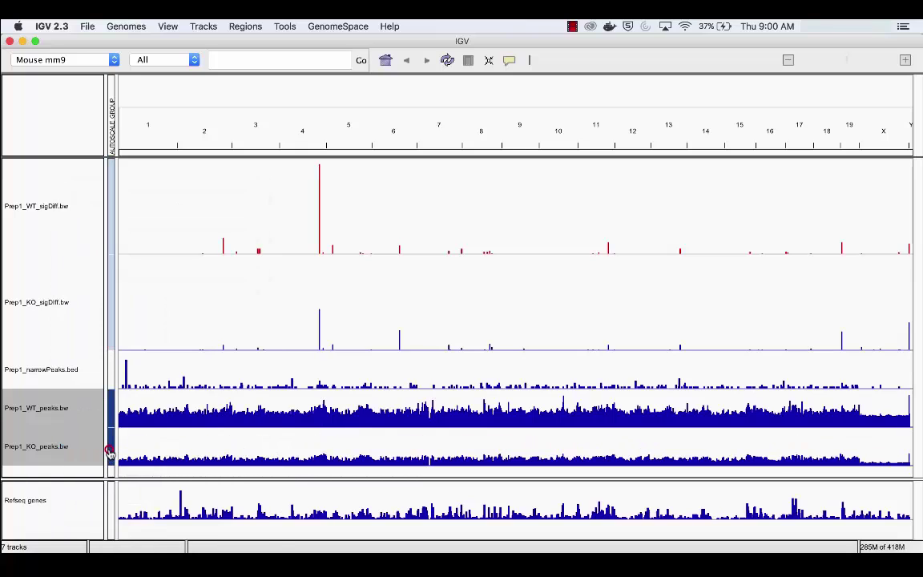
pyautogui.click(96, 369)
pyautogui.click(194, 61)
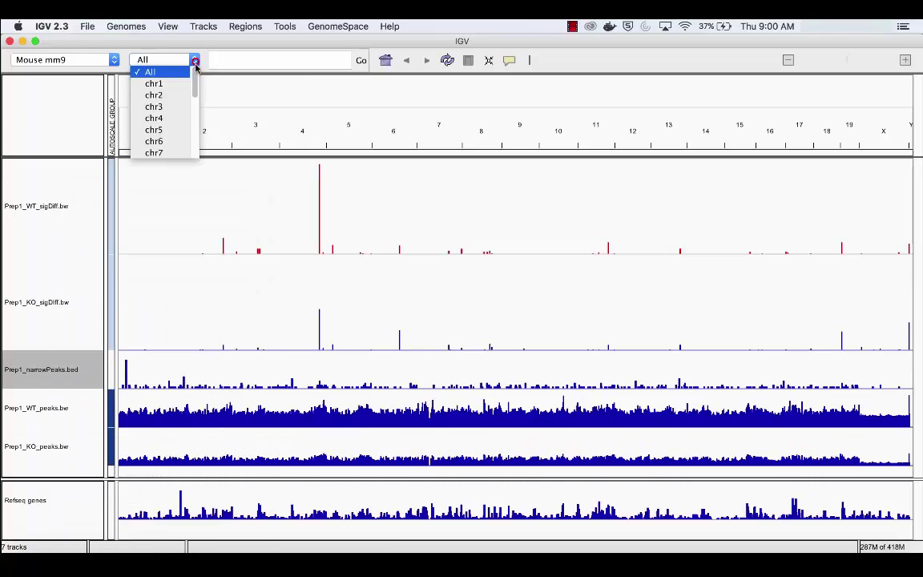
pyautogui.click(164, 152)
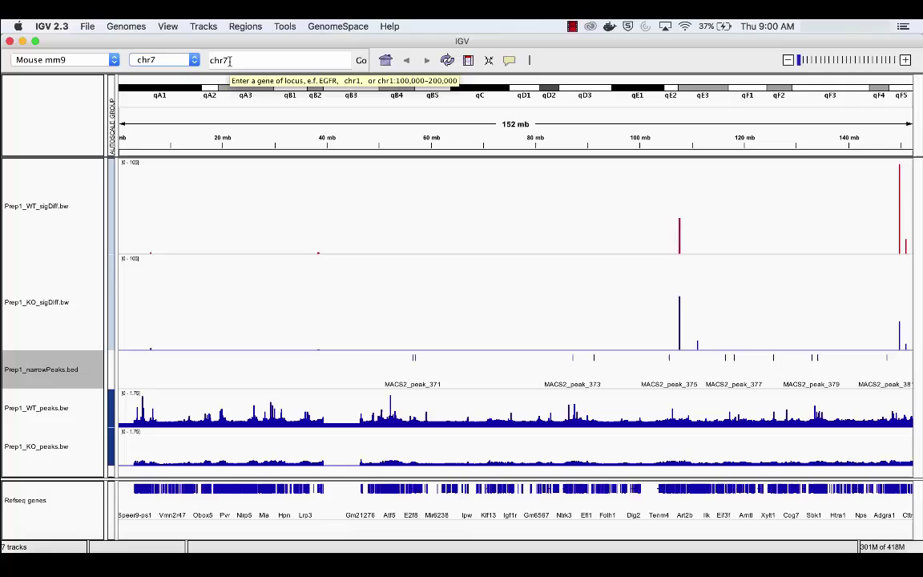
pyautogui.click(229, 61)
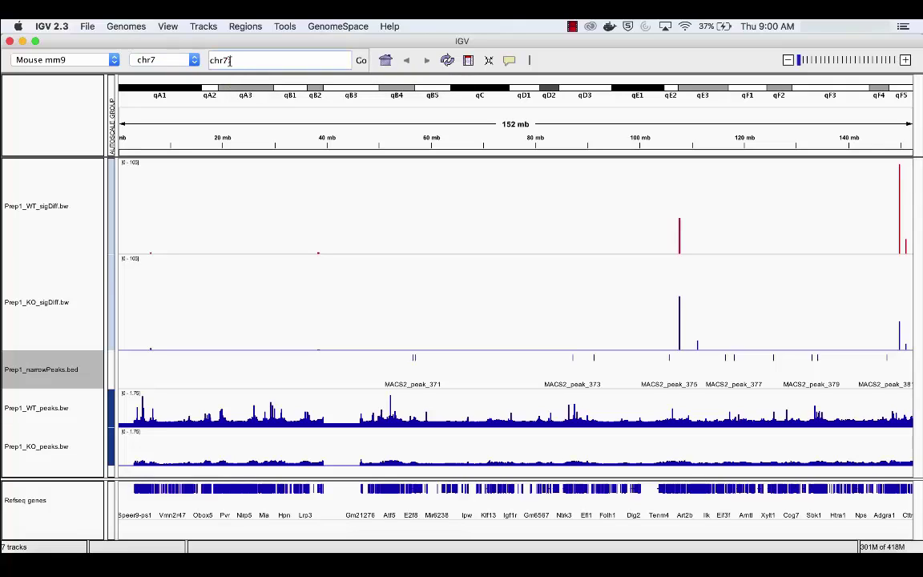
pyautogui.press('super+v')
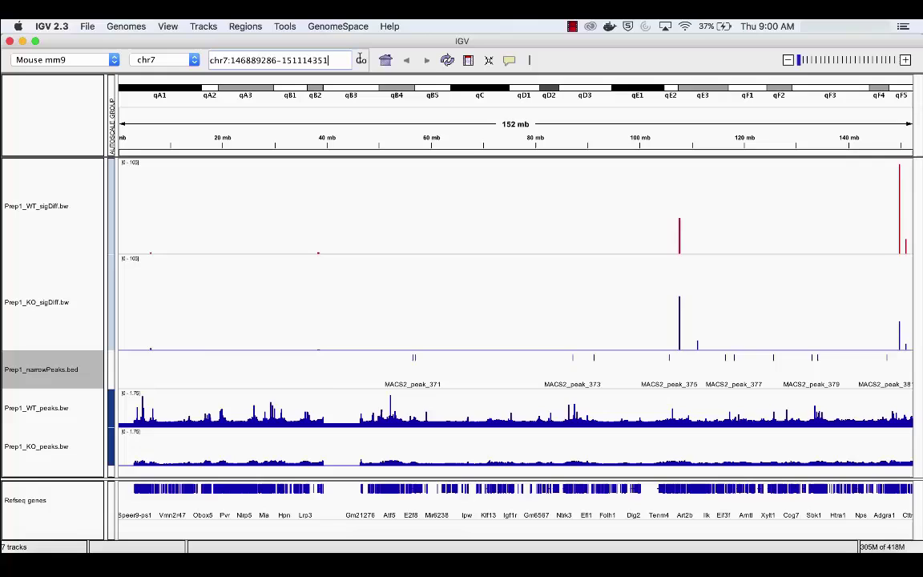
pyautogui.click(361, 60)
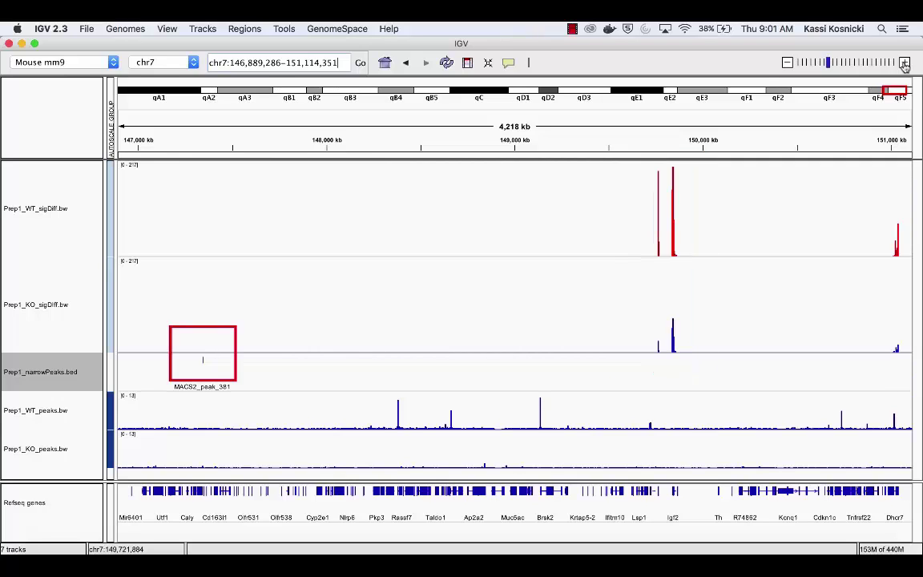
# Step: Zoom in on MACS2_peak_381 until about 2 kb, chr7:147,341,236-147,343,298, is shown
pyautogui.doubleClick(904, 64)
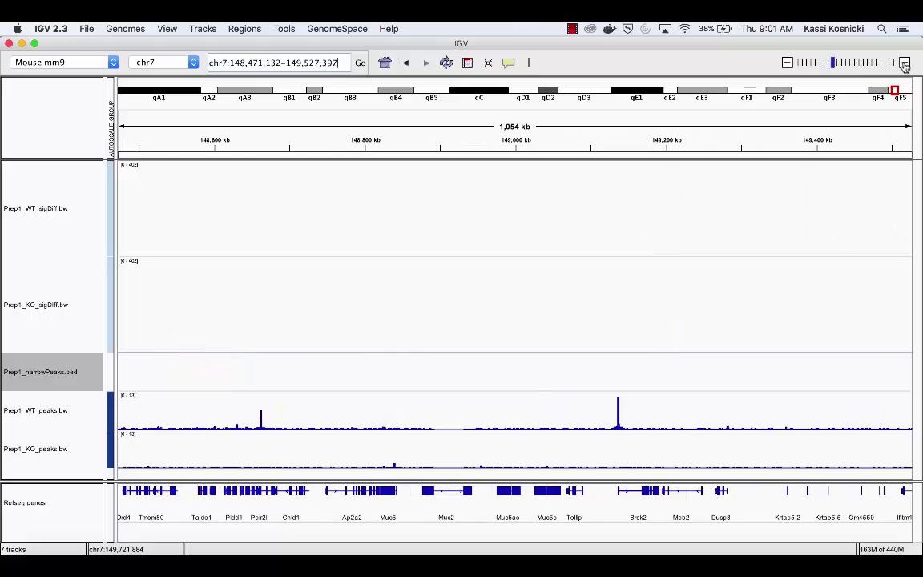
pyautogui.moveTo(224, 320); pyautogui.dragTo(703, 324)
pyautogui.moveTo(448, 319); pyautogui.dragTo(751, 320)
pyautogui.doubleClick(904, 62)
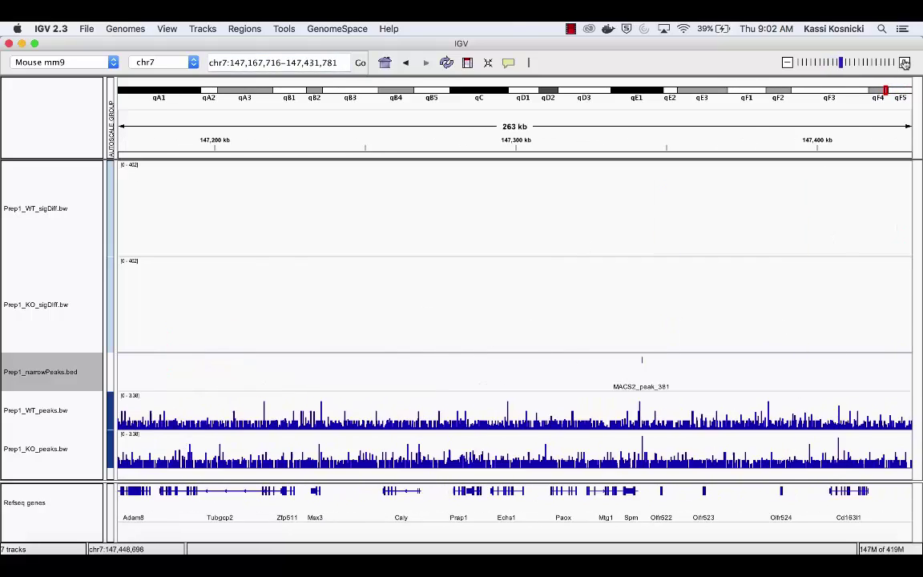
pyautogui.click(904, 62)
pyautogui.doubleClick(905, 63)
pyautogui.moveTo(157, 310); pyautogui.dragTo(652, 311)
pyautogui.click(904, 62)
pyautogui.moveTo(496, 252); pyautogui.dragTo(624, 252)
pyautogui.press('+')
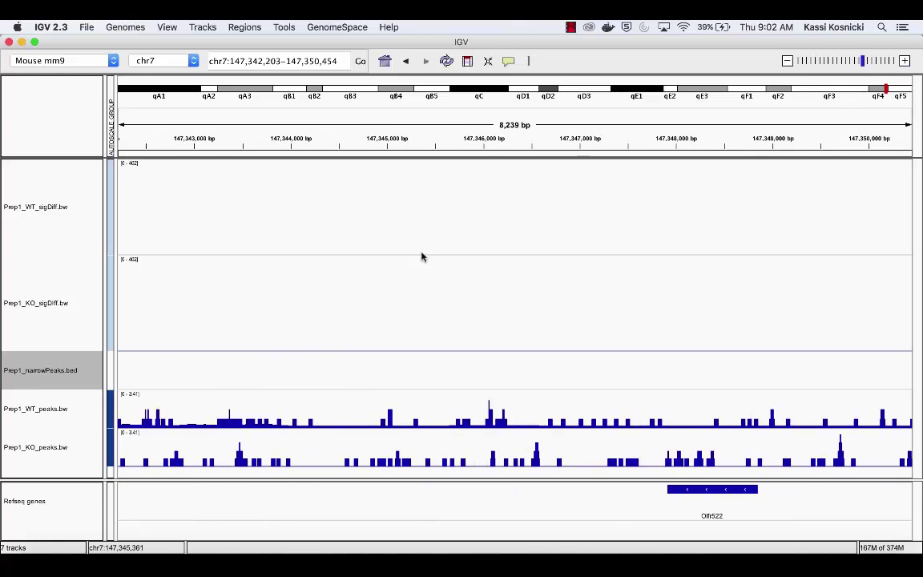
pyautogui.moveTo(422, 256); pyautogui.dragTo(627, 266)
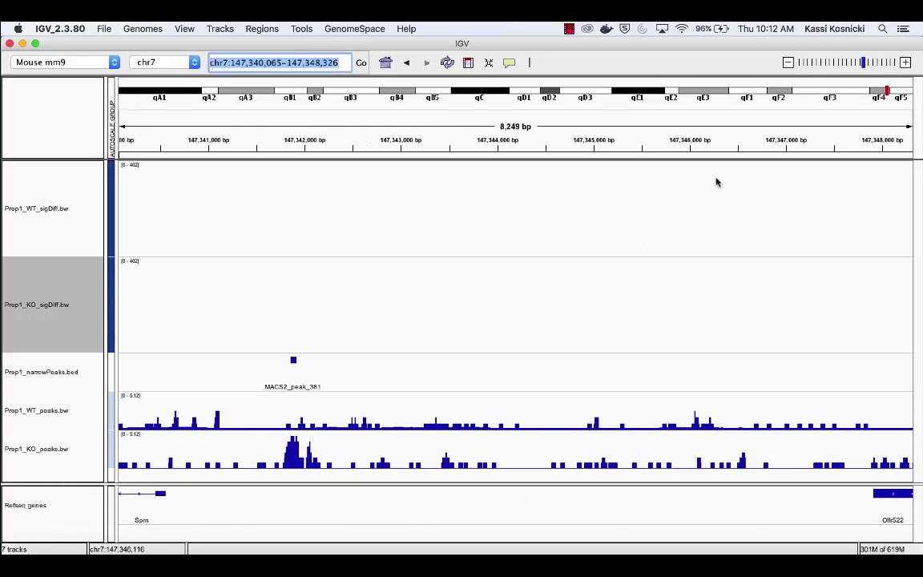
pyautogui.press('+')
pyautogui.moveTo(429, 315); pyautogui.dragTo(720, 315)
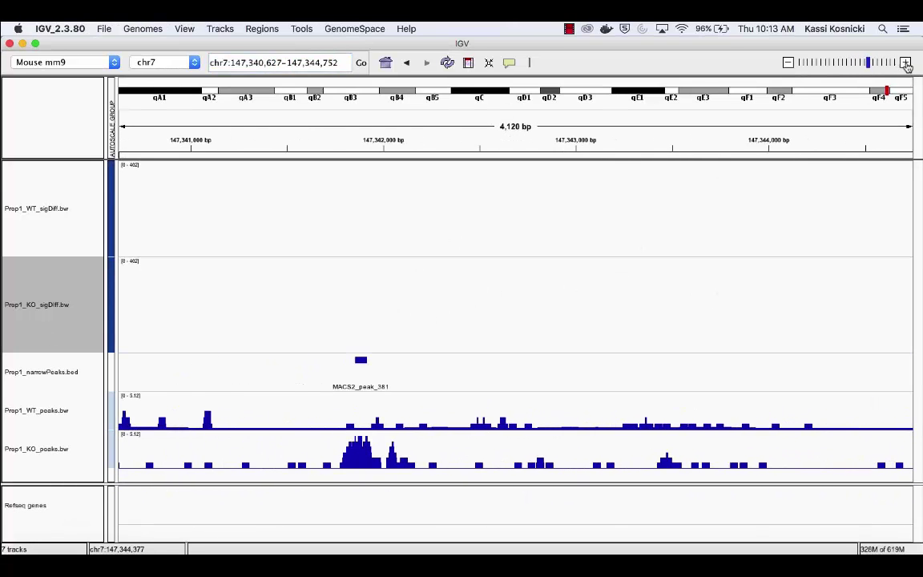
pyautogui.click(904, 60)
pyautogui.moveTo(447, 296); pyautogui.dragTo(609, 296)
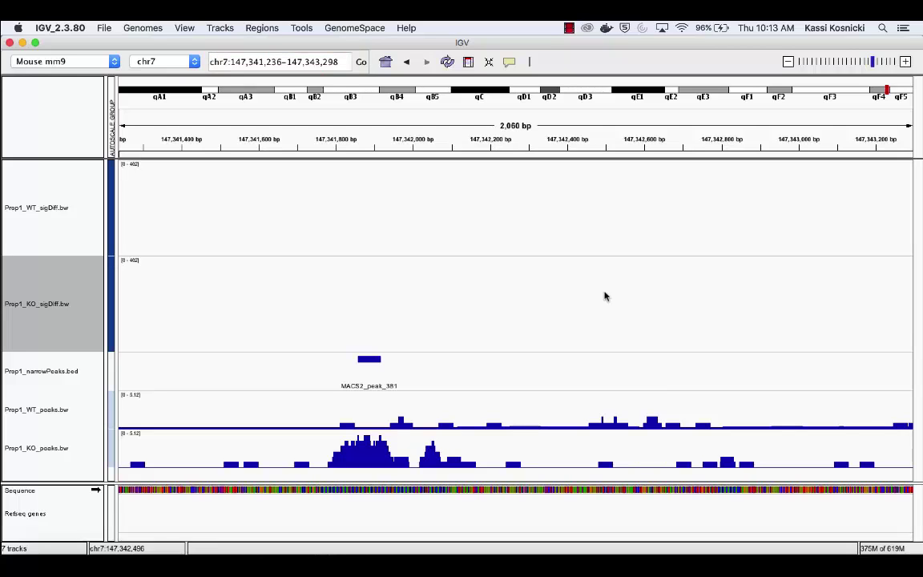
# Step: Return to the 4.2 Mb chr7:146,889,286-151,114,351 region
pyautogui.moveTo(338, 62); pyautogui.dragTo(231, 61)
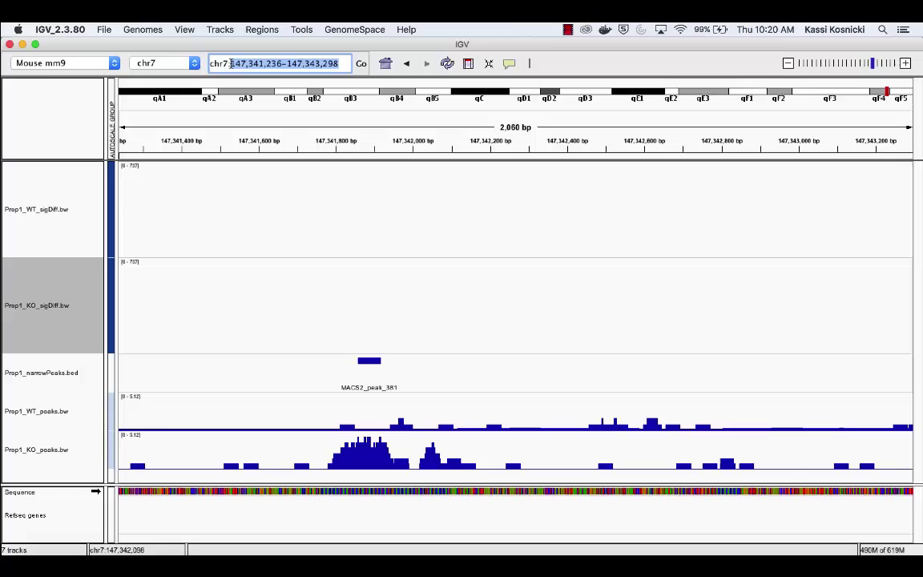
pyautogui.press('super+v')
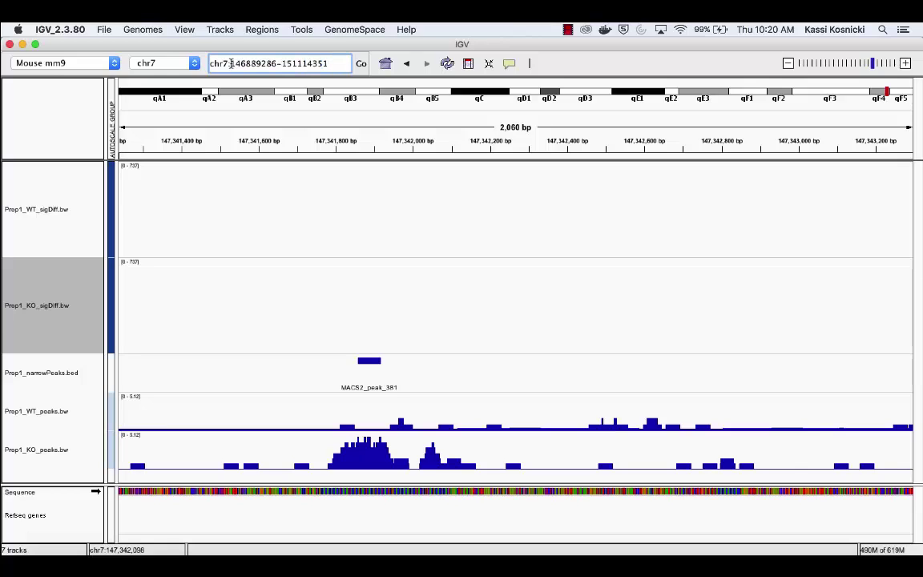
pyautogui.click(361, 66)
# Step: Zoom in on Igf2 to the 8,239 bp window chr7:149,835,307-149,843,558
pyautogui.moveTo(617, 224); pyautogui.dragTo(364, 224)
pyautogui.doubleClick(668, 235)
pyautogui.moveTo(668, 235); pyautogui.dragTo(913, 235)
pyautogui.doubleClick(515, 304)
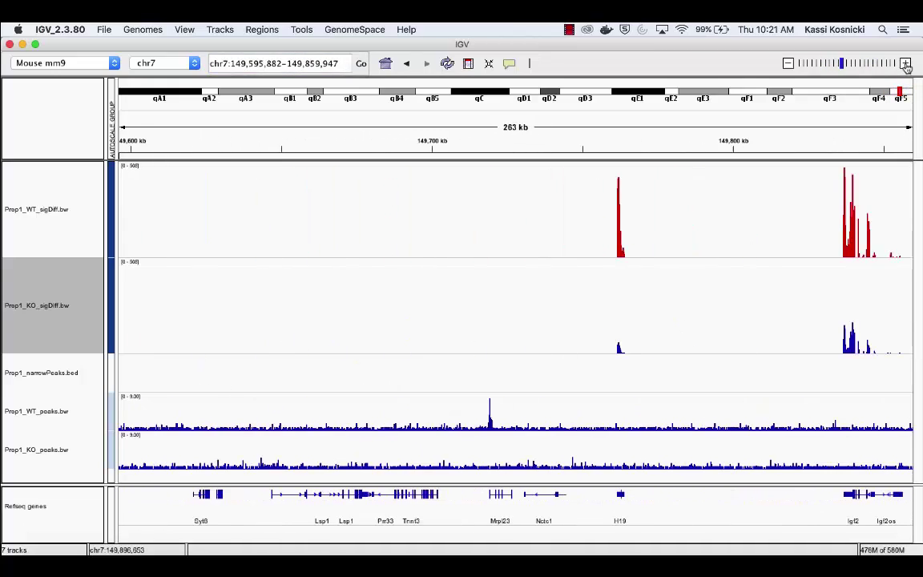
pyautogui.doubleClick(735, 150)
pyautogui.doubleClick(678, 287)
pyautogui.doubleClick(677, 287)
pyautogui.doubleClick(576, 271)
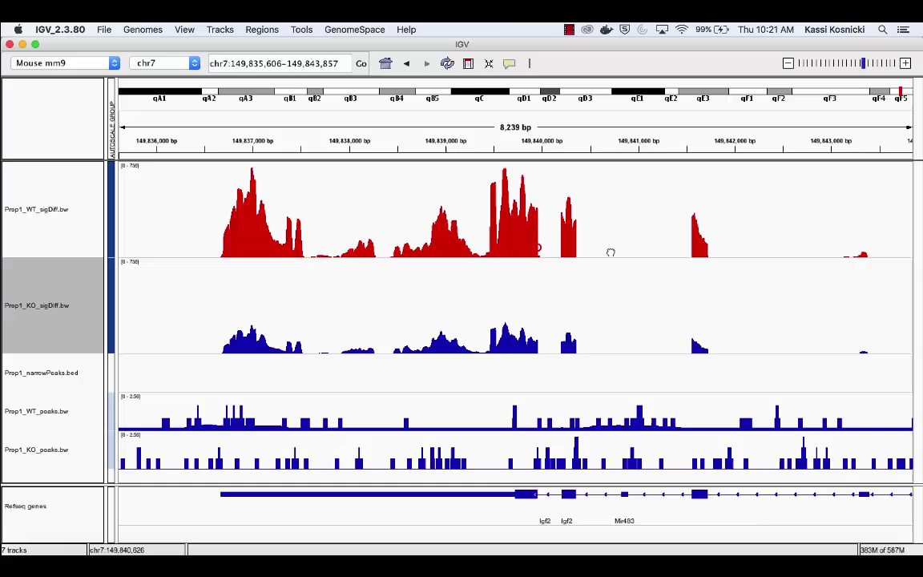
pyautogui.moveTo(609, 252); pyautogui.dragTo(628, 245)
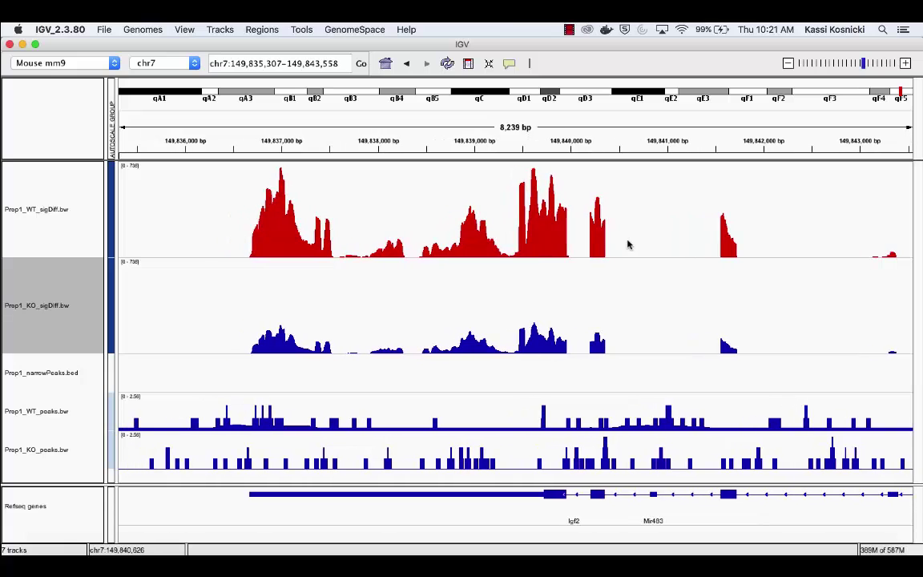
# Step: Combine the Prep1_WT_sigDiff and Prep1_KO_sigDiff tracks into one Overlay track
pyautogui.keyDown('super'); pyautogui.click(32, 213); pyautogui.keyUp('super')
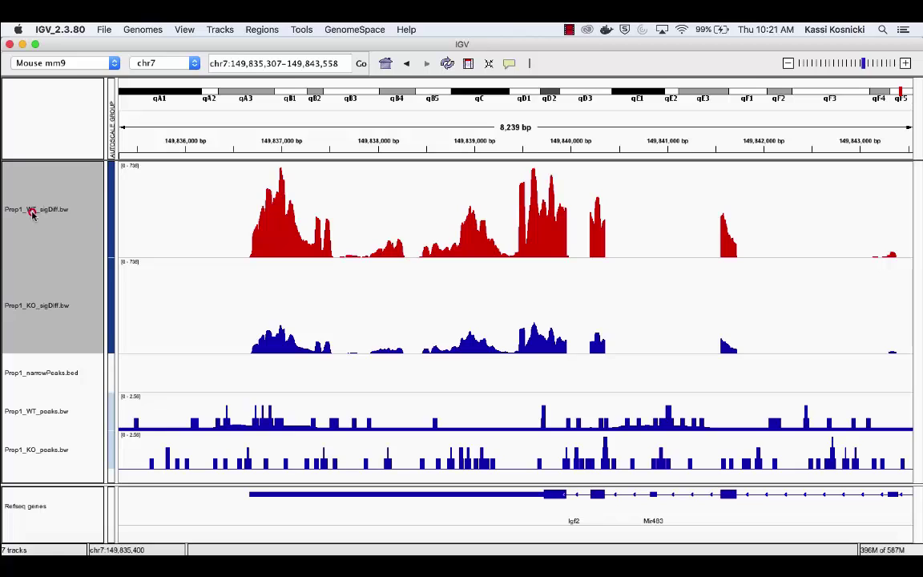
pyautogui.rightClick(32, 213)
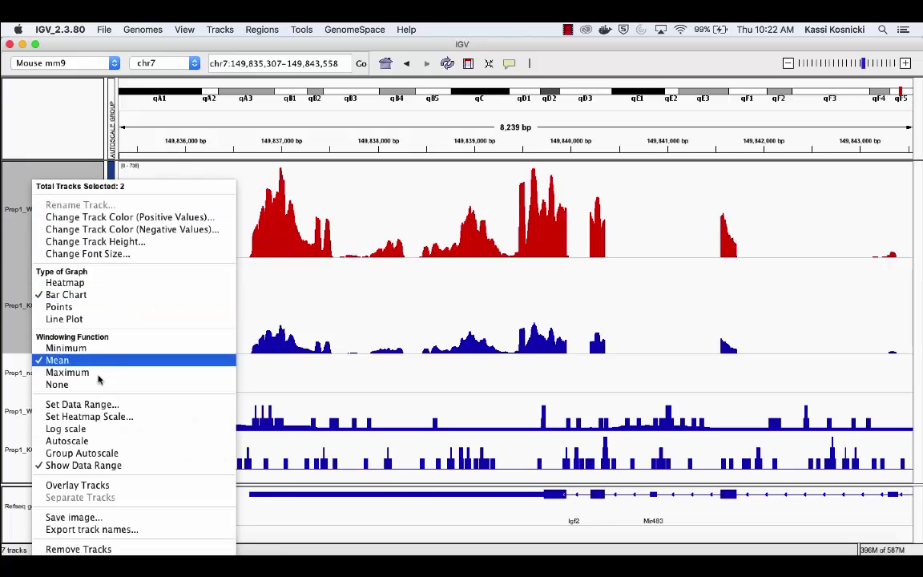
pyautogui.click(101, 486)
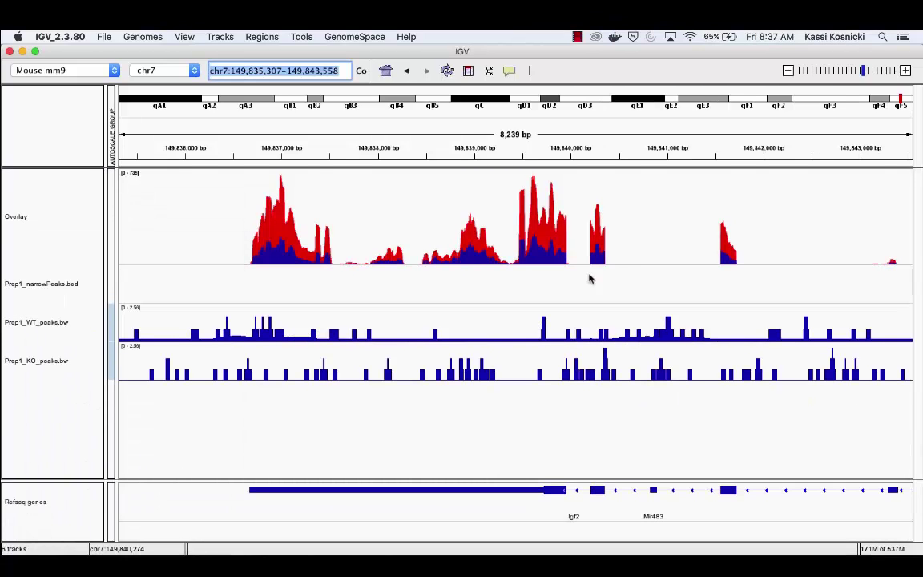
# Step: Enter the MACS2_peak_381 locus before the Igf2 locus to show both side by side
pyautogui.click(209, 71)
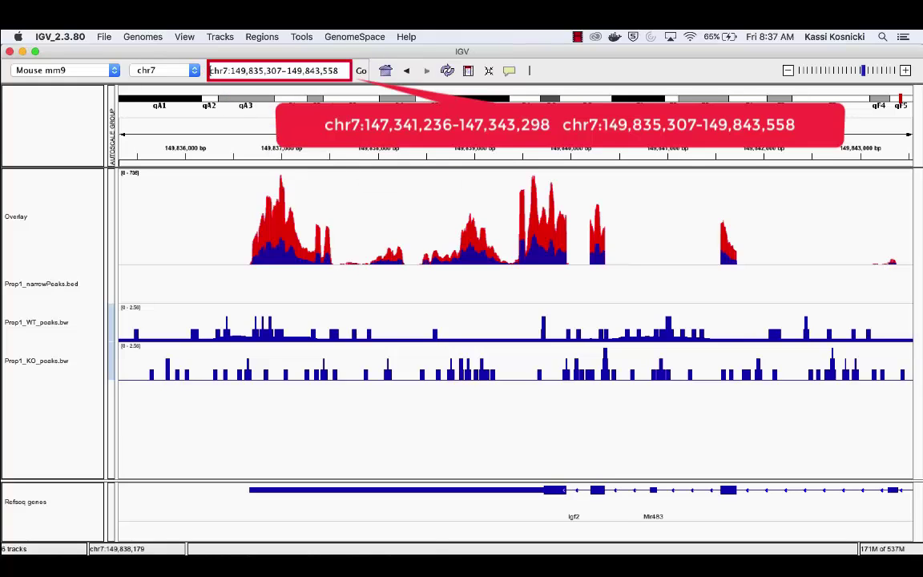
pyautogui.write('chr7:147,341,236-147,343,298')
pyautogui.press('Right')
pyautogui.press('Right')
pyautogui.press('Right')
pyautogui.press('Right')
pyautogui.press('Right')
pyautogui.press('Right')
pyautogui.press('Right')
pyautogui.press('Right')
pyautogui.press('Right')
pyautogui.press('Right')
pyautogui.press('Right')
pyautogui.press('Right')
pyautogui.press('Right')
pyautogui.press('Right')
pyautogui.press('Right')
pyautogui.press('Right')
pyautogui.press('Right')
pyautogui.press('Right')
pyautogui.press('Right')
pyautogui.press('Right')
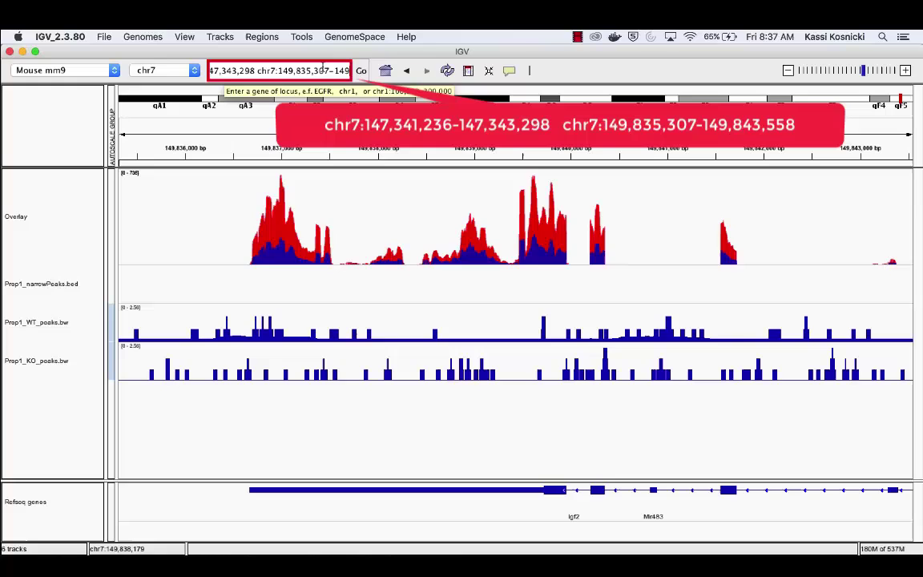
pyautogui.press('Right')
pyautogui.press('Right')
pyautogui.press('Right')
pyautogui.press('Right')
pyautogui.press('Right')
pyautogui.press('Right')
pyautogui.press('Right')
pyautogui.press('Right')
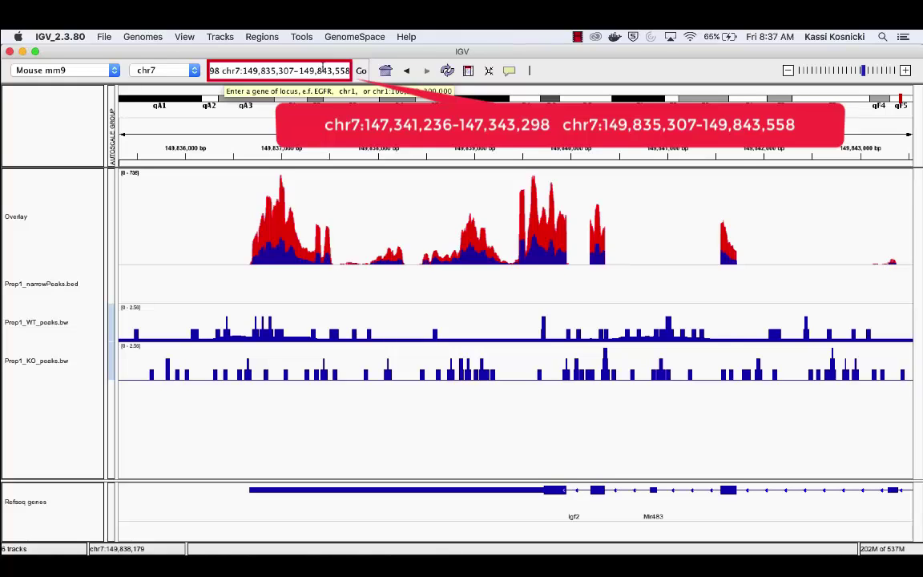
pyautogui.click(360, 72)
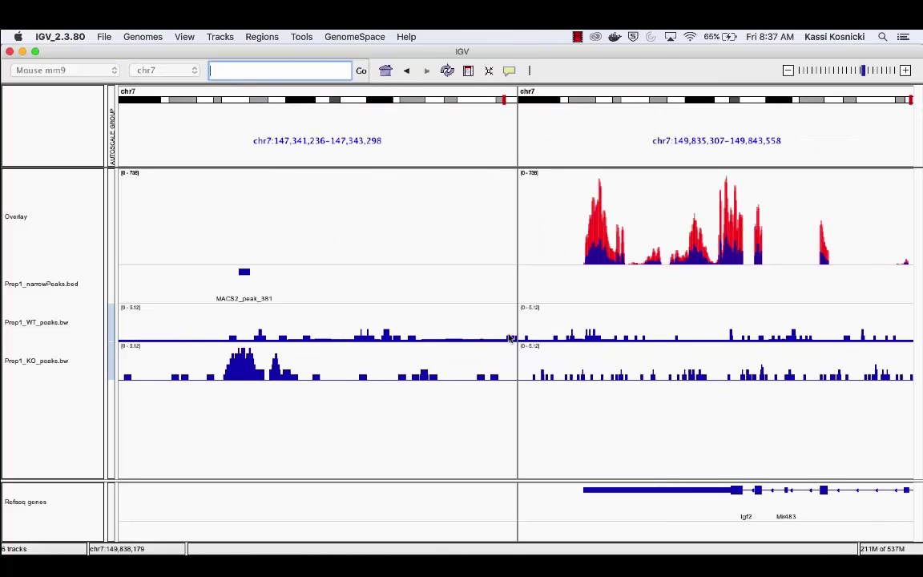